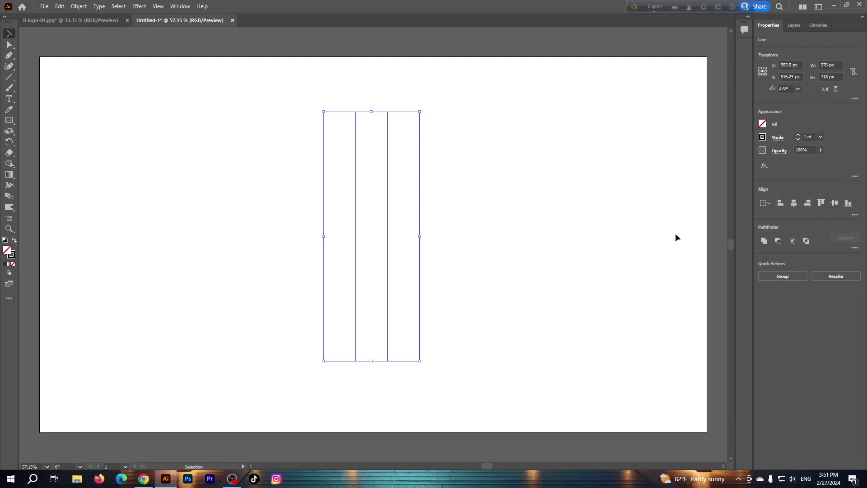
left_click(45, 184)
left_click(8, 164)
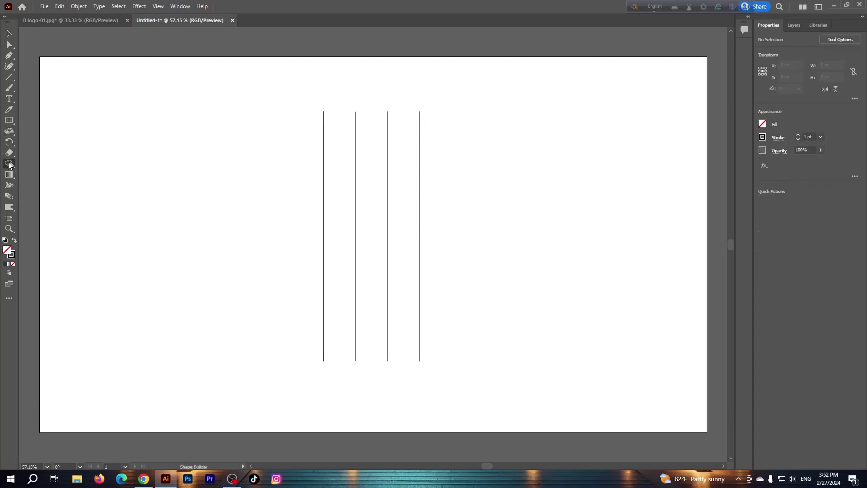
left_click(8, 76)
left_click(68, 99)
left_click_drag(370, 239, 388, 285)
left_click(261, 148)
left_click(454, 255)
key("ctrl+z")
left_click_drag(223, 135, 473, 332)
key("ctrl+z")
- Group the four vertical lines and center the group on the artboard
left_click(9, 34)
left_click_drag(267, 86, 611, 401)
key("ctrl+g")
left_click(567, 346)
left_click_drag(420, 253, 469, 282)
key("ctrl+z")
key("ctrl+z")
key("ctrl+z")
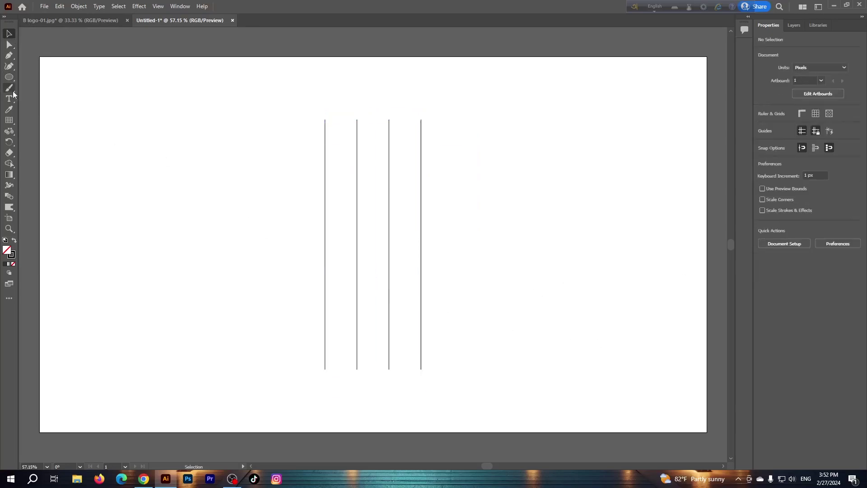
- Draw a circle about 276 px across that spans the outer vertical lines, and center it on the artboard
left_click(9, 77)
left_click_drag(372, 232, 392, 281)
left_click(793, 203)
left_click(834, 204)
left_click(649, 279)
left_click(455, 254)
- Inspect in outline view how the circle meets the outer vertical lines
key("ctrl+y")
key("v")
left_click(188, 207)
left_click_drag(278, 181, 447, 287)
left_click(9, 163)
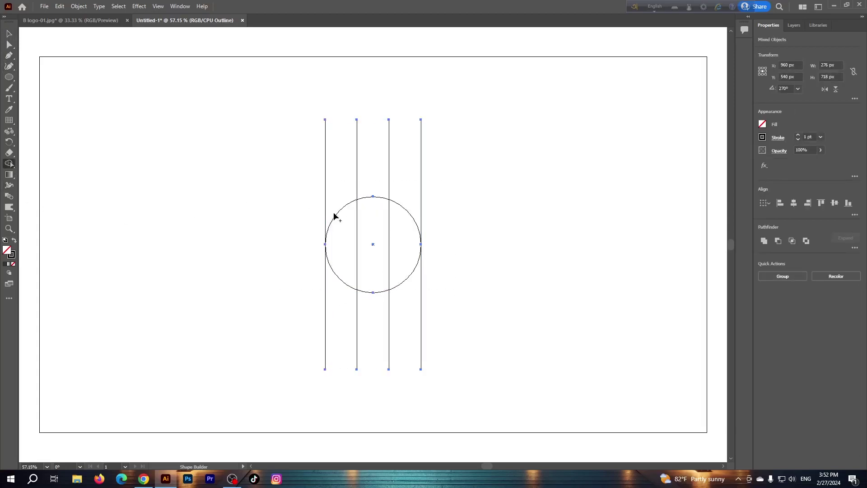
left_click(10, 33)
left_click_drag(250, 171, 492, 309)
left_click(487, 226)
- Ungroup the vertical lines and return to the normal preview view
left_click(389, 167)
right_click(389, 168)
left_click(431, 244)
left_click(9, 163)
left_click(9, 33)
left_click(230, 184)
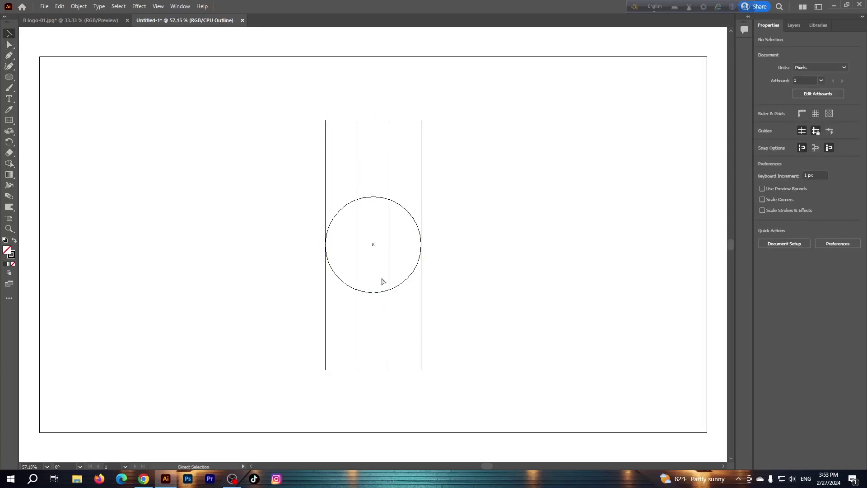
key("ctrl+y")
- Add a smaller circle about 187.5 px across spanning the first to third lines, centered vertically on the artboard
left_click(409, 275)
key("ctrl+c")
left_click_drag(420, 293, 391, 282)
left_click(794, 202)
left_click(835, 203)
left_click_drag(373, 243, 356, 246)
left_click(835, 204)
left_click(609, 330)
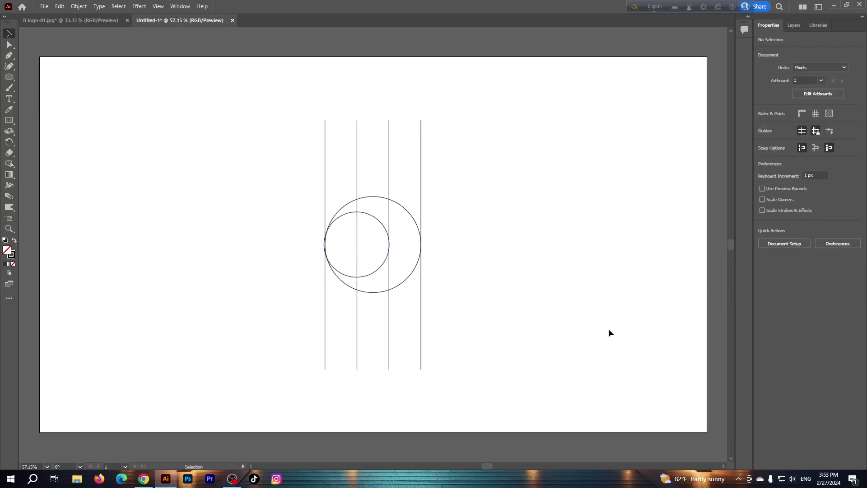
- Duplicate the smaller circle sideways so the copy spans the second to fourth vertical lines
left_click(377, 270)
left_click(516, 277)
left_click(372, 273)
left_click_drag(372, 273, 405, 272)
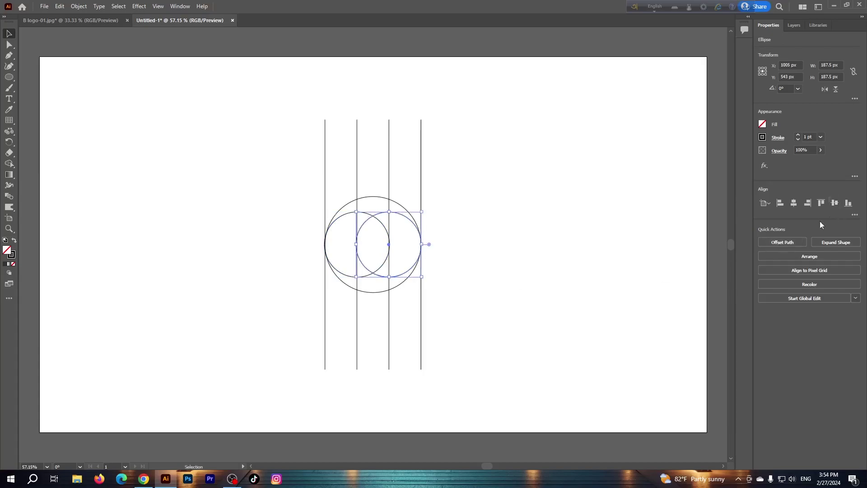
left_click(372, 270)
- Draw a small circle between the two inner lines and center it horizontally inside the large circle
key("l")
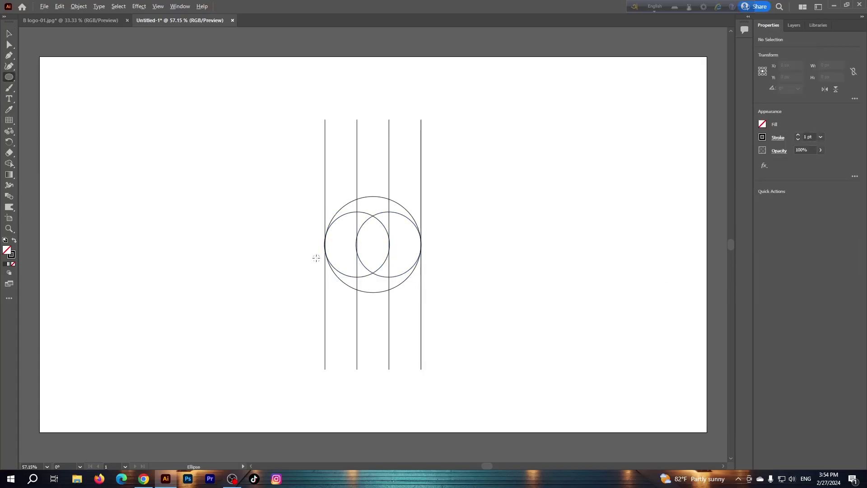
left_click_drag(373, 250, 390, 261)
left_click(795, 204)
left_click(576, 294)
left_click(454, 254)
left_click(9, 36)
left_click(475, 321)
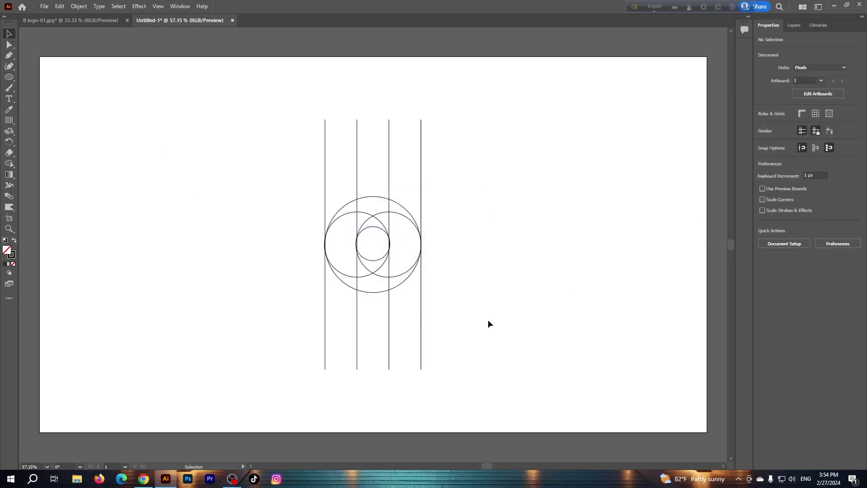
left_click_drag(362, 332, 385, 197)
left_click_drag(380, 276, 554, 291)
key("Delete")
- Duplicate the four circles straight down until the mid-size circles meet the upper pair, and center the copy horizontally
left_click_drag(367, 323, 382, 195)
left_click(352, 341)
left_click_drag(375, 271, 378, 339)
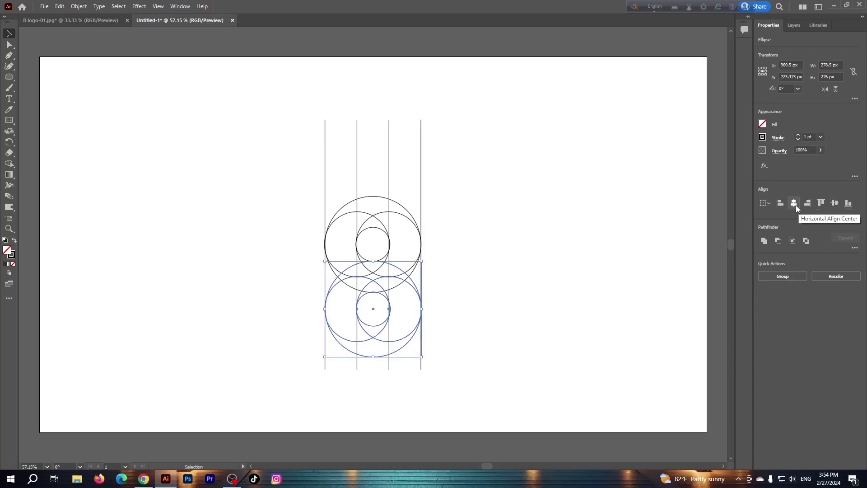
left_click(599, 324)
- Merge the outer left regions of all lines and circles into one curved stem with Shape Builder
mouse_move(186, 152)
left_mouse_down()
mouse_move(442, 345)
mouse_move(420, 300)
left_mouse_up()
key("shift+m")
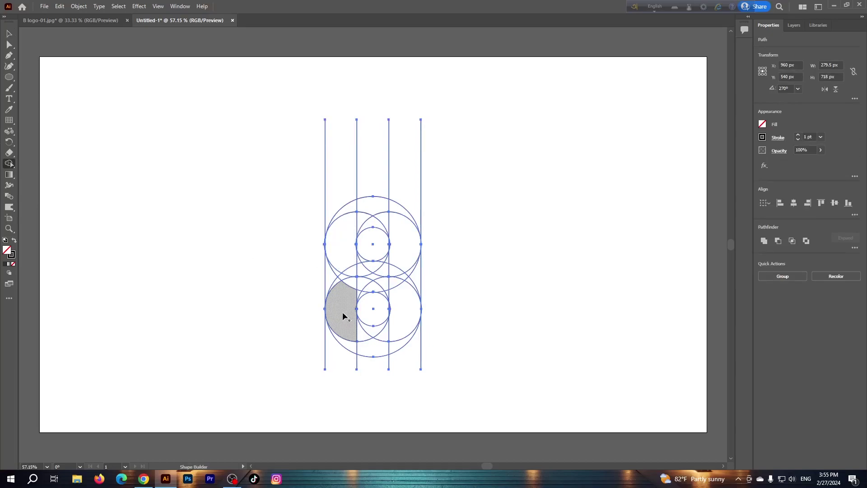
mouse_move(334, 296)
left_mouse_down()
mouse_move(331, 248)
mouse_move(343, 218)
mouse_move(362, 204)
mouse_move(384, 212)
left_mouse_up()
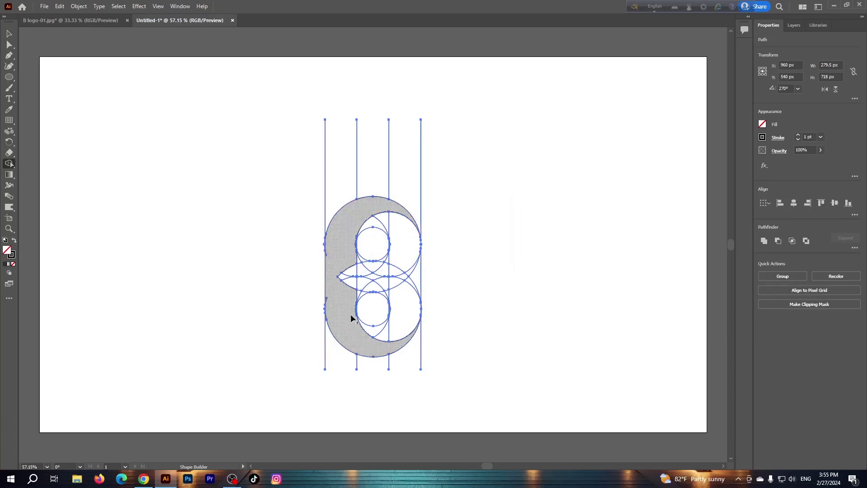
left_click(352, 281)
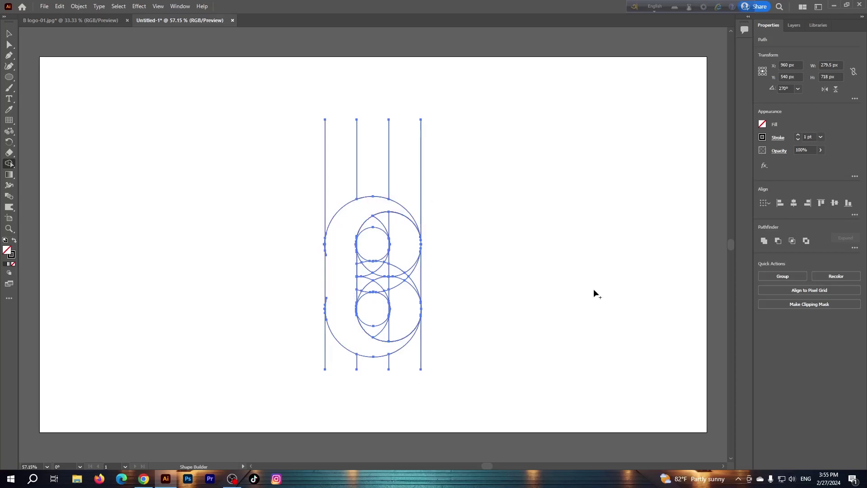
- Fill the merged curved stem of the B with light blue
left_click(760, 127)
left_click(715, 163)
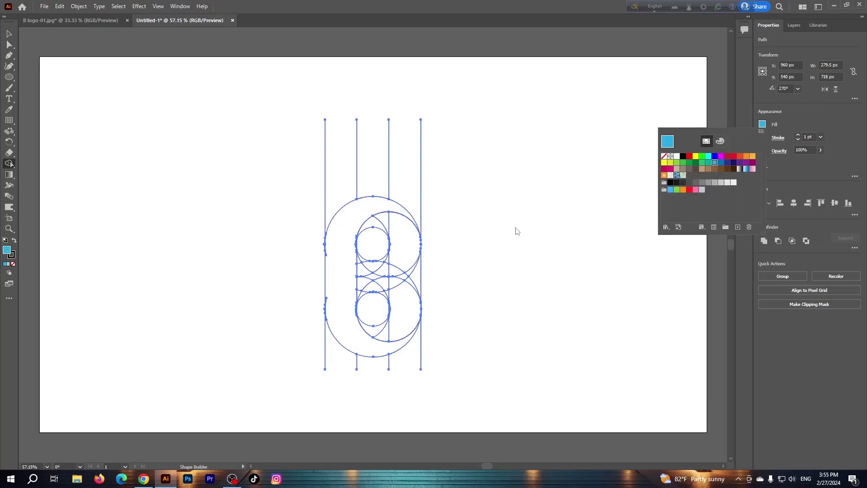
left_click(348, 239)
- Merge the regions of the B's upper bowl with Shape Builder using a medium gray fill
left_click(763, 126)
left_click(707, 185)
left_click(373, 224)
mouse_move(378, 221)
left_mouse_down()
mouse_move(396, 229)
mouse_move(412, 253)
mouse_move(402, 275)
mouse_move(403, 266)
mouse_move(374, 289)
mouse_move(390, 274)
mouse_move(368, 277)
mouse_move(387, 281)
left_mouse_up()
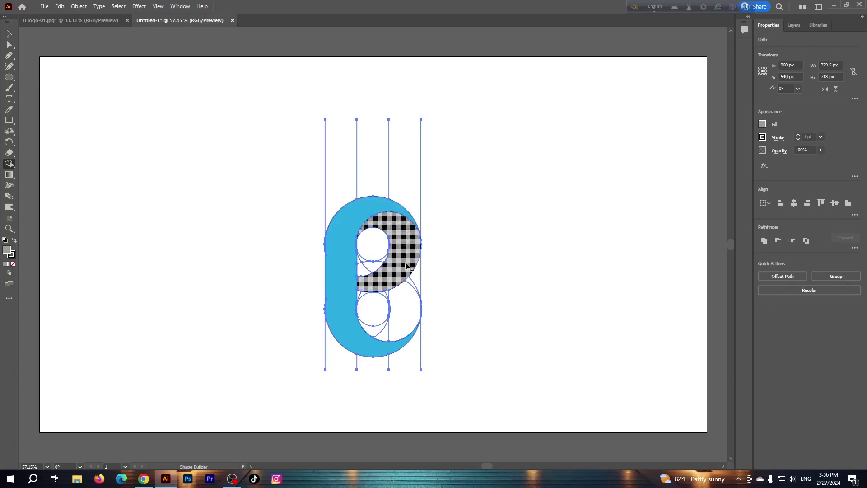
- Fill the shadow areas under the upper bowl's hole and above the lower hole with dark gray
left_click(762, 125)
left_click(664, 151)
left_click(385, 263)
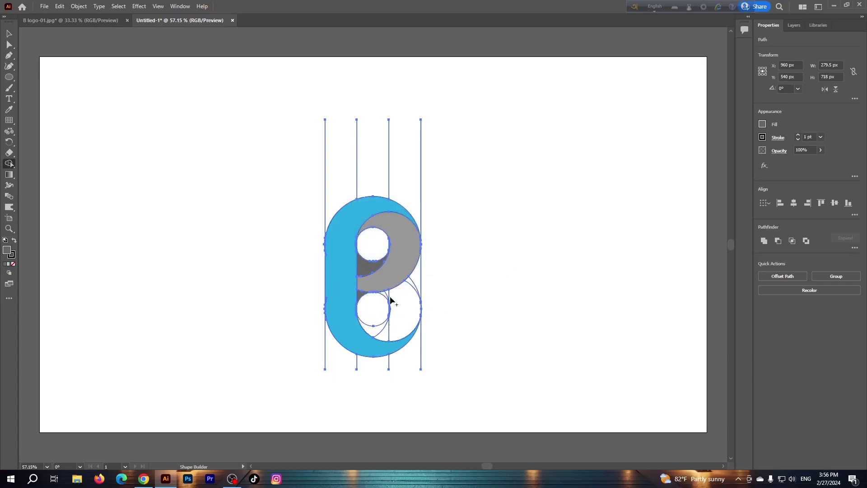
- Merge the regions of the B's lower bowl using the medium gray fill and deselect the artwork
left_click(769, 123)
left_click(667, 141)
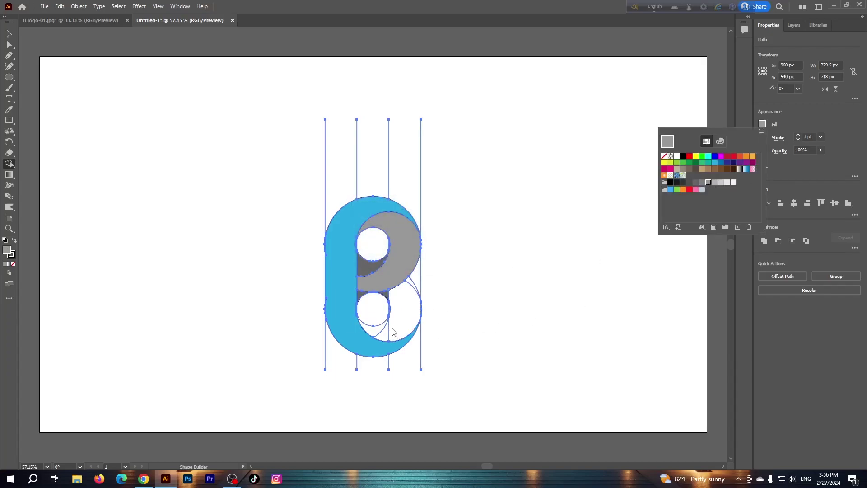
left_click(412, 291)
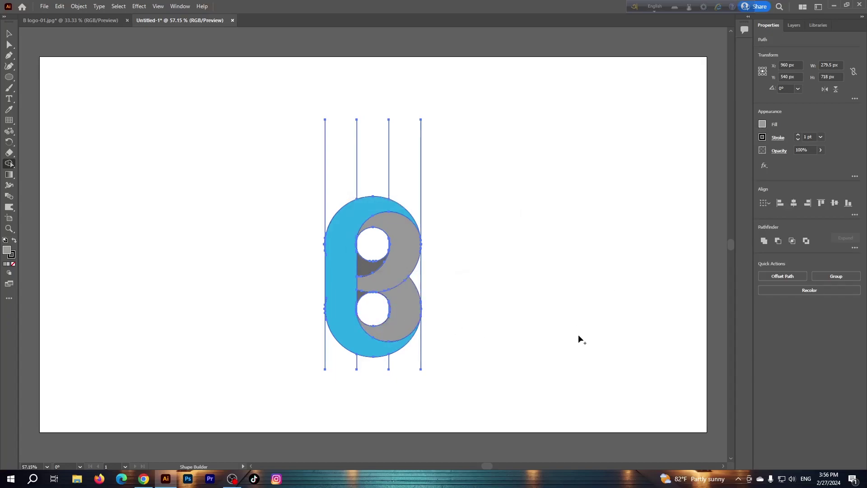
left_click(9, 33)
left_click(539, 279)
- Merge the leftover slivers along the stem's lower outer edge into the stem with the light blue fill
left_click_drag(275, 177, 446, 307)
left_click(10, 166)
key("ctrl+plus")
key("ctrl+plus")
key("ctrl+plus")
key("ctrl+plus")
scroll(66, 193, "down", 3)
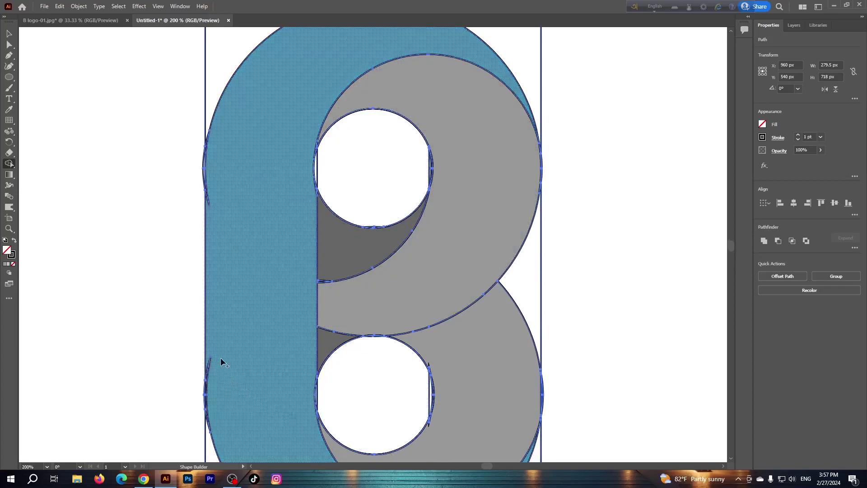
left_click(762, 125)
left_click(715, 164)
scroll(292, 267, "down", 1)
scroll(293, 267, "down", 4)
scroll(291, 265, "up", 3)
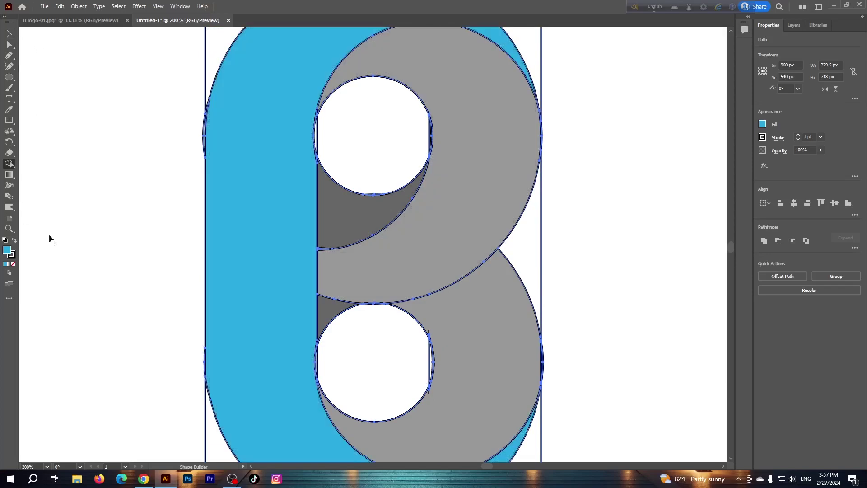
- Merge the thin side slivers of the two round holes into the holes with Shape Builder
left_click(762, 124)
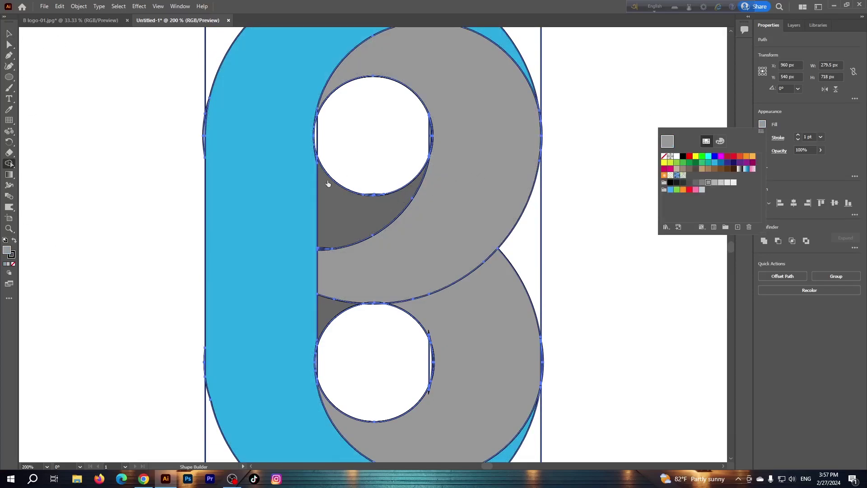
left_click(372, 152)
left_click_drag(424, 139, 437, 137)
key("ctrl+z")
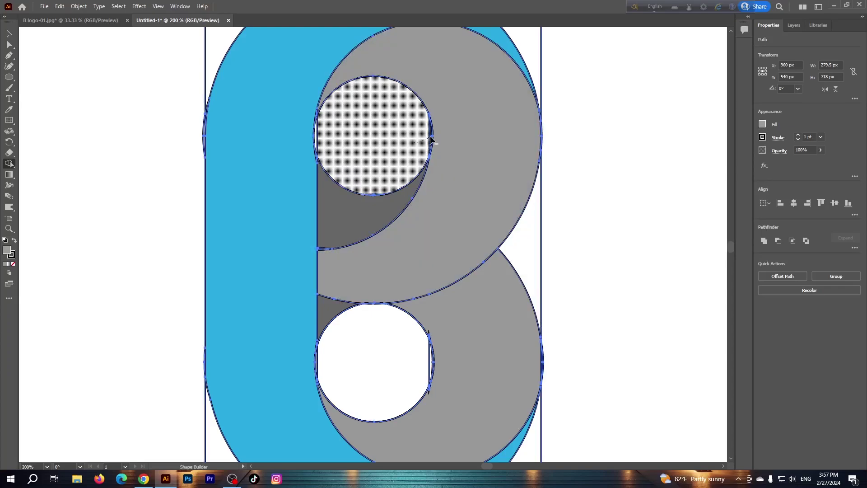
left_click_drag(316, 140, 317, 140)
mouse_move(383, 360)
left_mouse_down()
mouse_move(425, 370)
mouse_move(391, 364)
left_mouse_up()
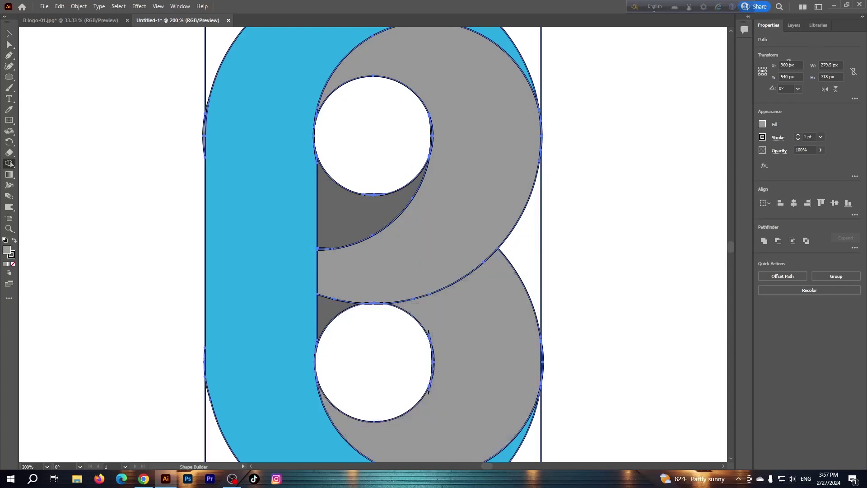
- Clean up the remaining slivers on the upper hole's bottom and right edges and the lower hole's right edge
key("ctrl+=")
key("ctrl+=")
scroll(424, 326, "up", 5)
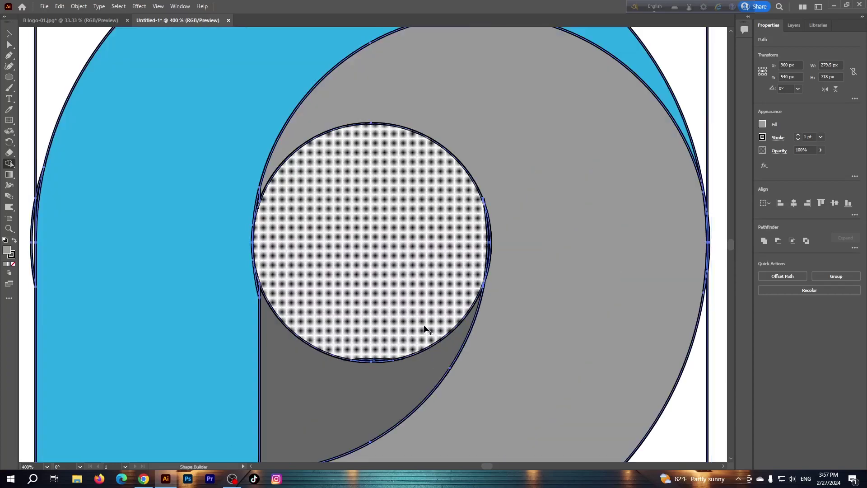
scroll(424, 325, "down", 1)
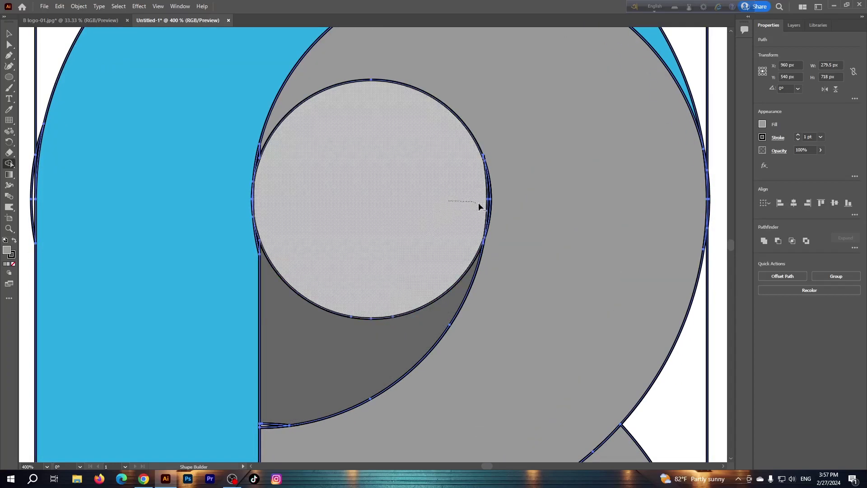
left_click_drag(488, 208, 438, 209)
scroll(348, 209, "down", 6)
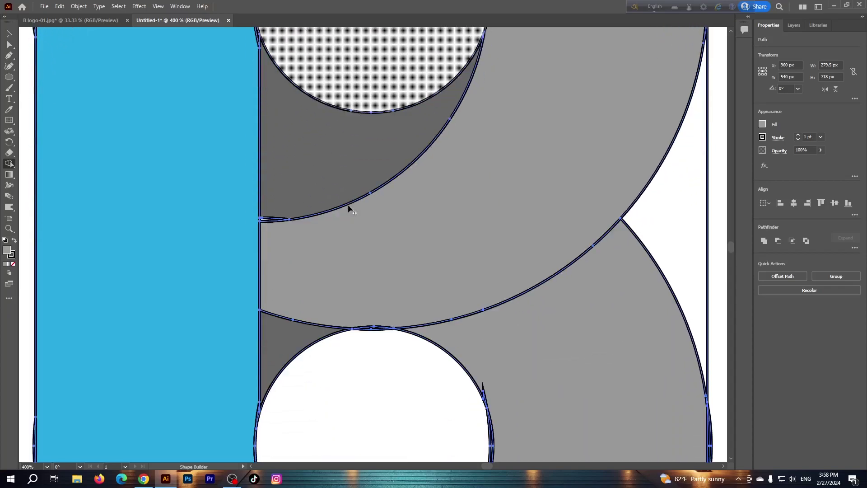
scroll(357, 346, "up", 2)
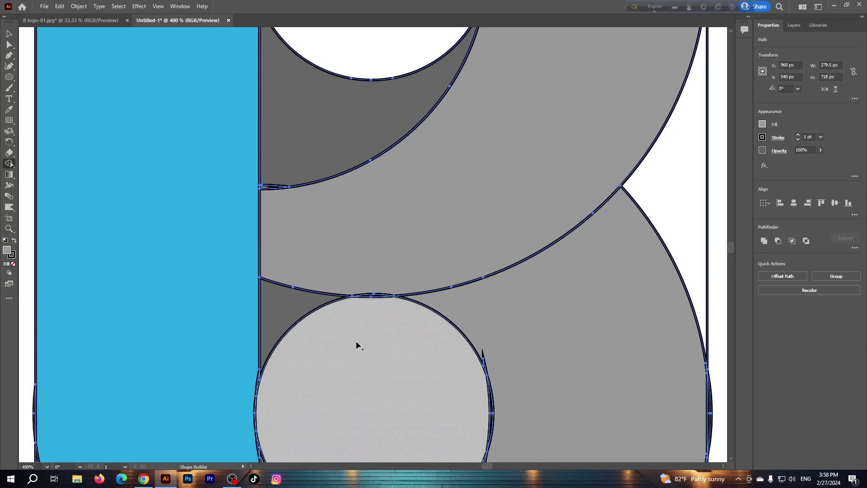
scroll(357, 345, "down", 3)
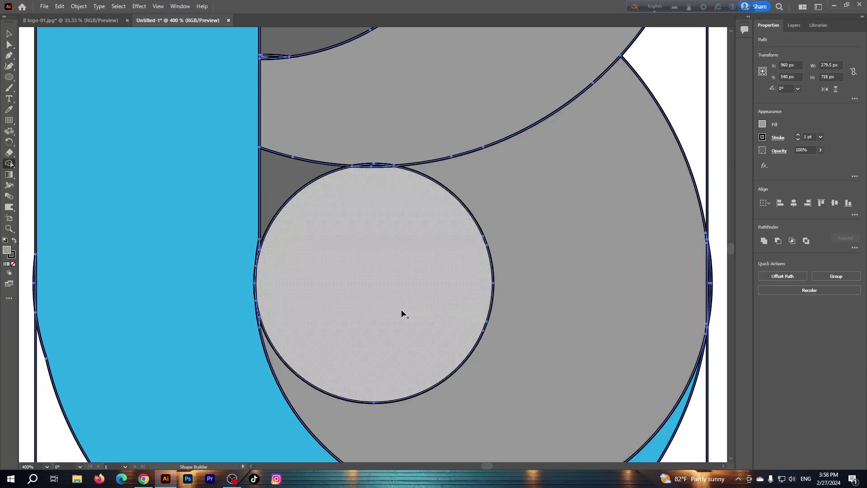
left_click(383, 260)
key("ctrl+z")
- Apply the dark gray fill to the B's upper bowl with Shape Builder
scroll(387, 300, "up", 5)
scroll(387, 299, "down", 2)
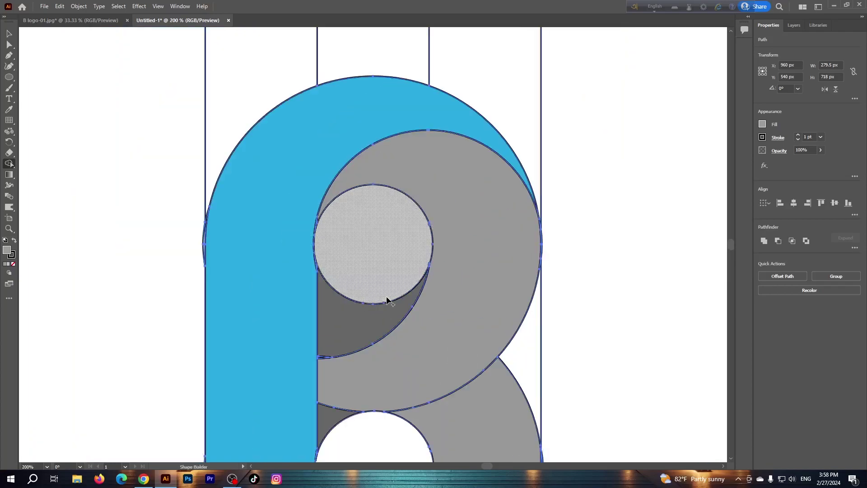
scroll(387, 298, "down", 1)
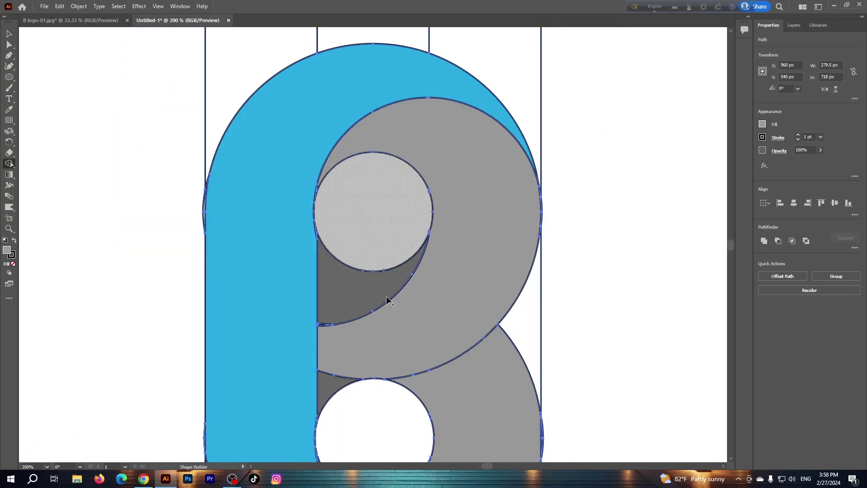
scroll(387, 299, "up", 3)
left_click(762, 125)
left_click(696, 182)
left_click(268, 275)
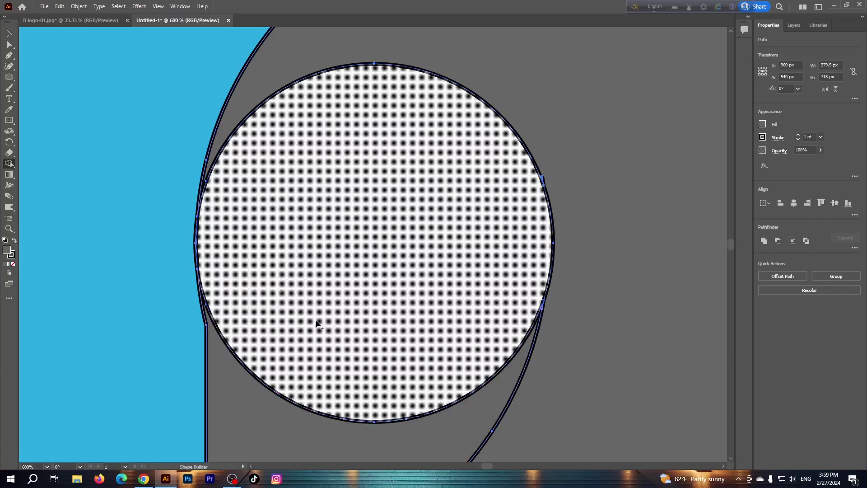
- Merge the leftover slivers at the foot of the upper shadow and along the top of the lower hole
key("ctrl+minus")
key("ctrl+minus")
key("ctrl+minus")
scroll(318, 321, "down", 3)
left_click(354, 336)
key("ctrl+plus")
key("ctrl+plus")
scroll(332, 350, "down", 4)
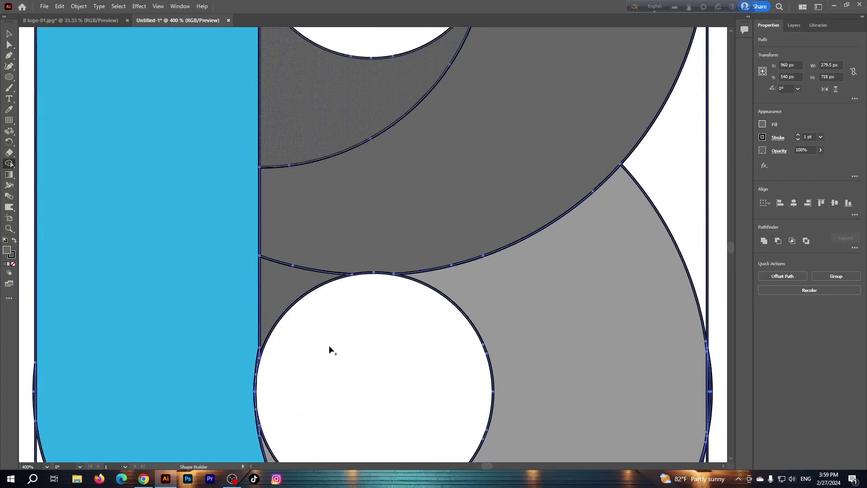
- Try to merge the sliver on the lower hole's upper left edge with Shape Builder
key("ctrl+plus")
key("ctrl+plus")
scroll(291, 325, "down", 8)
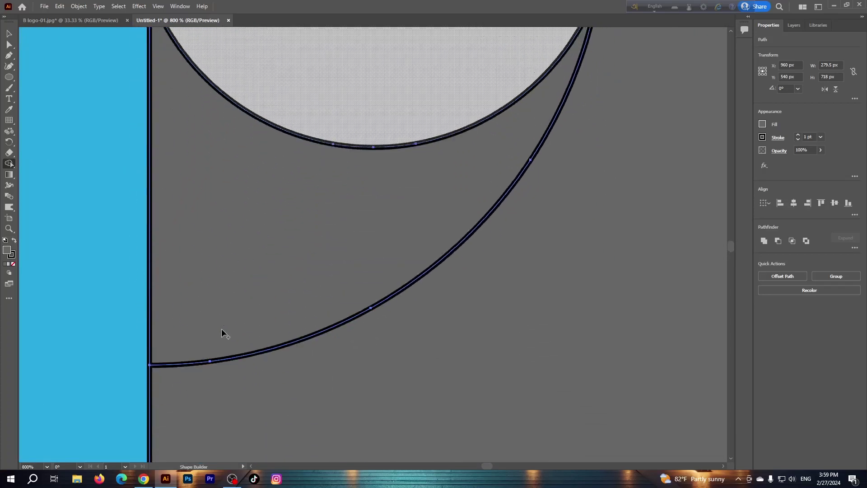
scroll(221, 329, "up", 8)
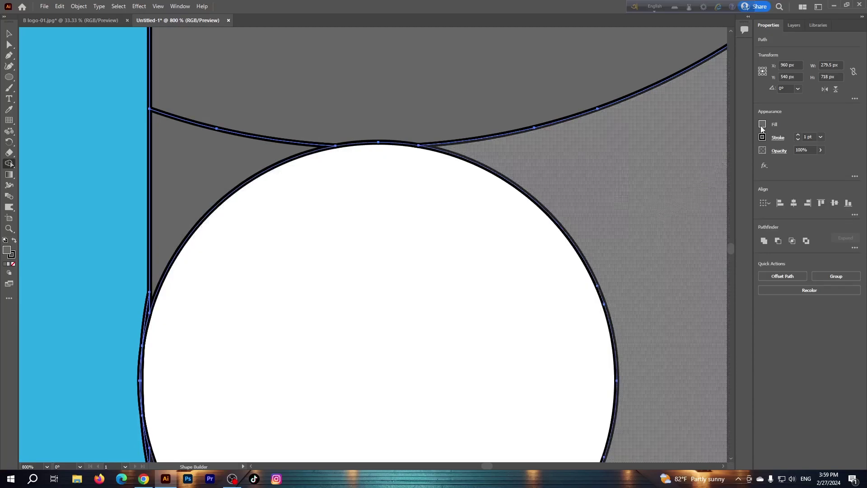
left_click(762, 127)
left_click(762, 127)
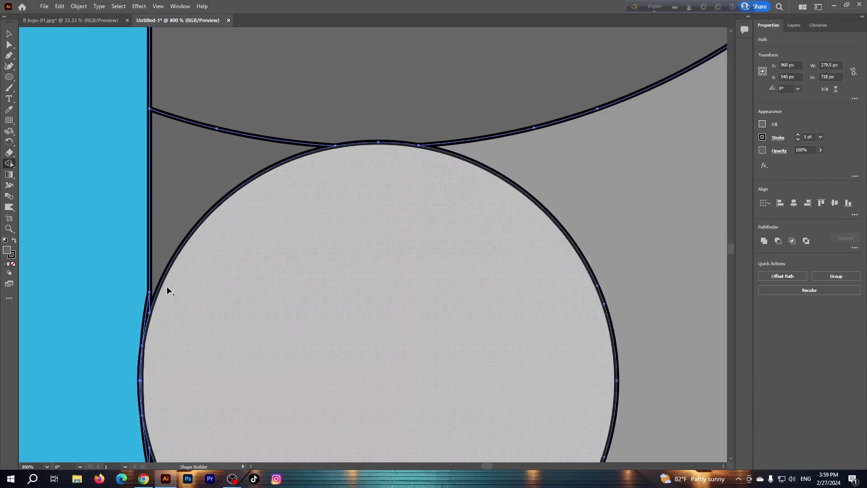
left_click_drag(149, 307, 186, 337)
key("ctrl+z")
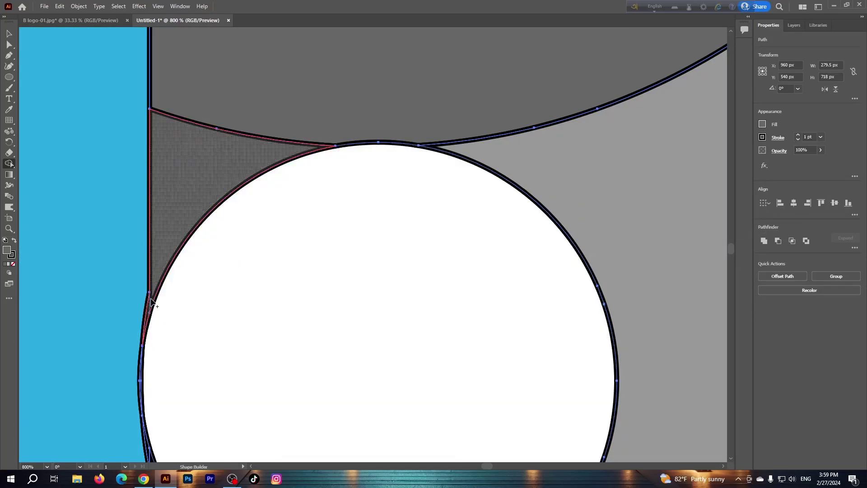
- Apply the lighter gray fill to the slivers by the lower hole's lower left edge and to the upper bowl with Shape Builder
scroll(221, 348, "down", 4)
left_click(761, 126)
left_click(704, 184)
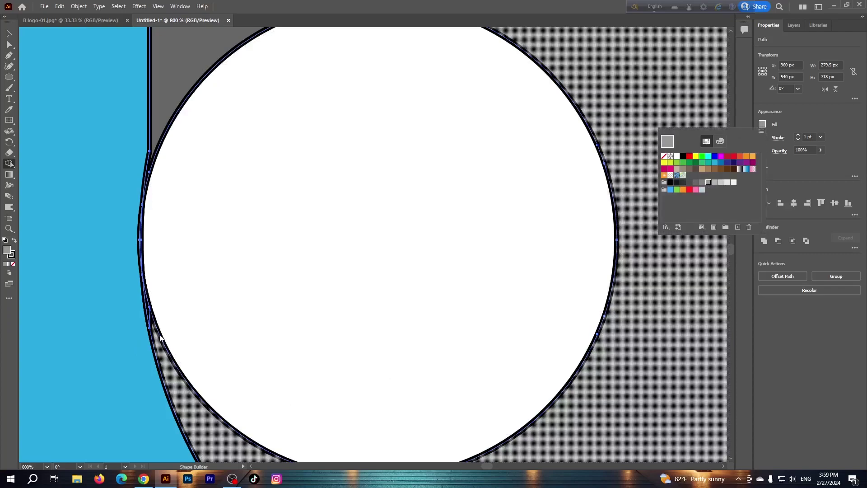
left_click(161, 338)
left_click_drag(149, 312, 152, 317)
key("ctrl+minus")
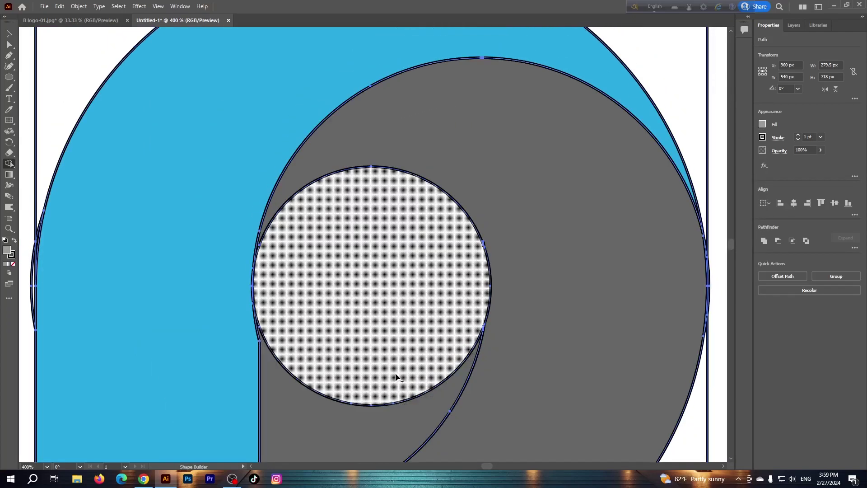
scroll(396, 377, "down", 3)
left_click(575, 291)
- Select the B's blue and gray regions together and move them to the left, clear of the construction lines
key("ctrl+1")
left_click(9, 34)
left_click(198, 168)
left_click(433, 269)
left_click(361, 280, "shift")
left_click(350, 332, "shift")
left_click(420, 350, "shift")
left_click(323, 378, "shift")
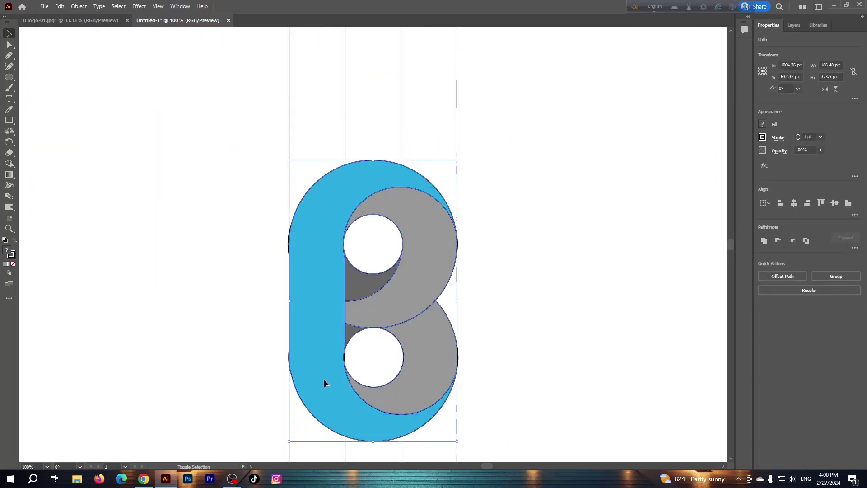
left_click_drag(324, 379, 93, 317)
- Delete the vertical construction lines and the leftover shapes beside the B
left_click_drag(255, 32, 427, 383)
key("Delete")
key("ctrl+minus")
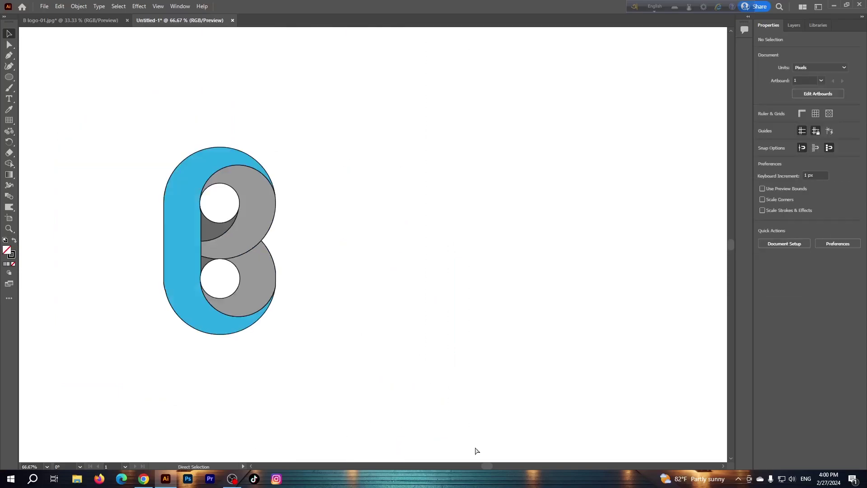
- Move the B toward the artboard's center and give all its regions a white 0.25 pt stroke
left_click(265, 261)
left_click_drag(265, 261, 382, 252)
left_click(797, 140)
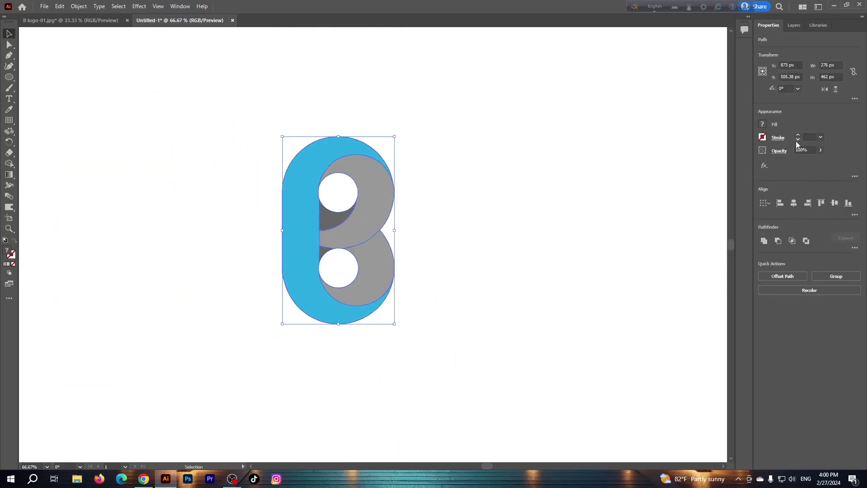
left_click(798, 135)
left_click(772, 139)
left_click(762, 137)
left_click(762, 138)
left_click(675, 170)
left_click(696, 121)
left_click(467, 214)
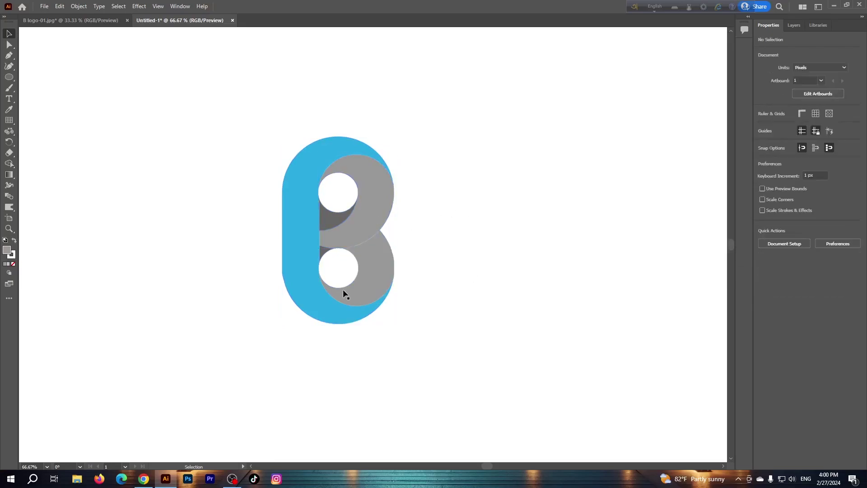
- Fill the blue outer shape of the B with a linear gradient whose two end stops are orange
left_click(341, 309)
key("g")
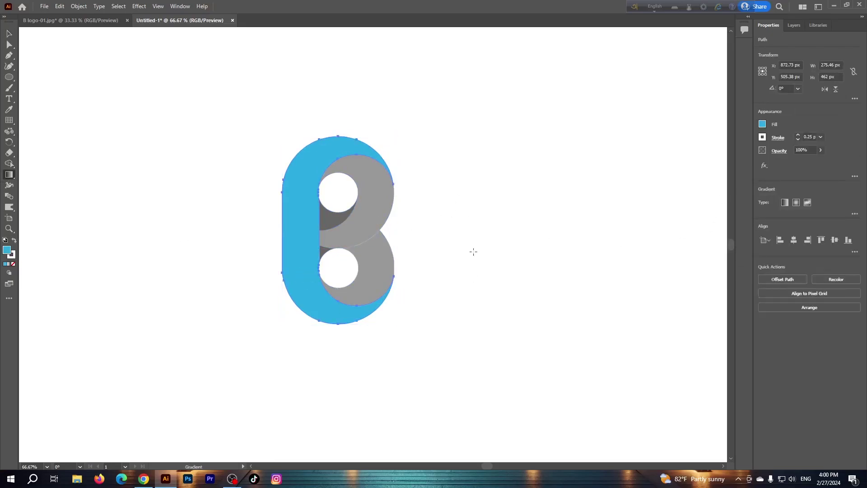
left_click(8, 264)
double_click(637, 191)
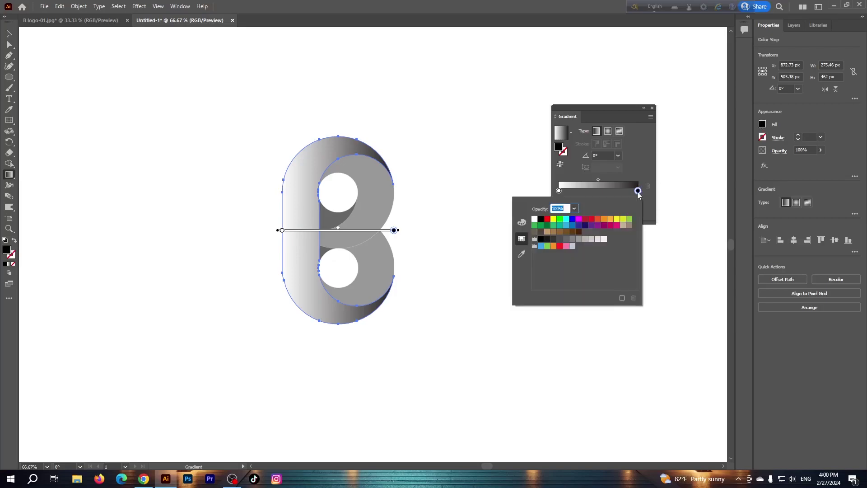
left_click(605, 220)
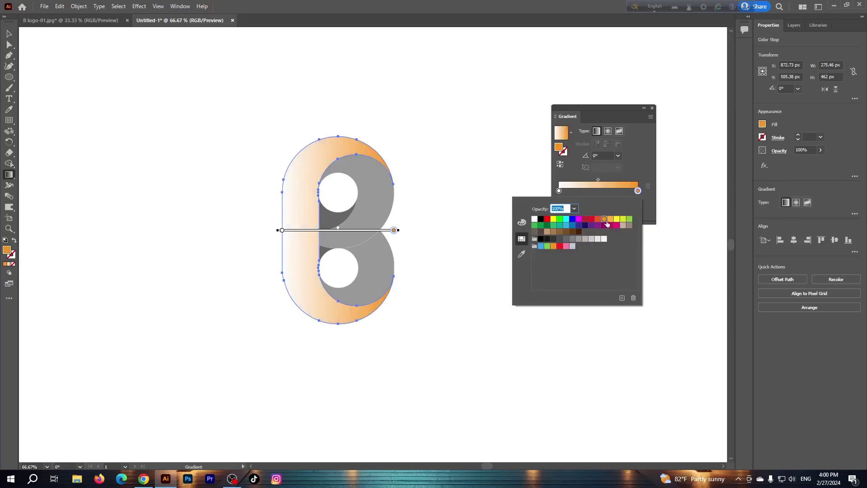
left_click(559, 190)
double_click(559, 190)
left_click(592, 226)
- Add a color stop near the middle of the gradient, compare yellow tones for it, and set it to white
left_click(606, 193)
double_click(599, 190)
left_click(616, 219)
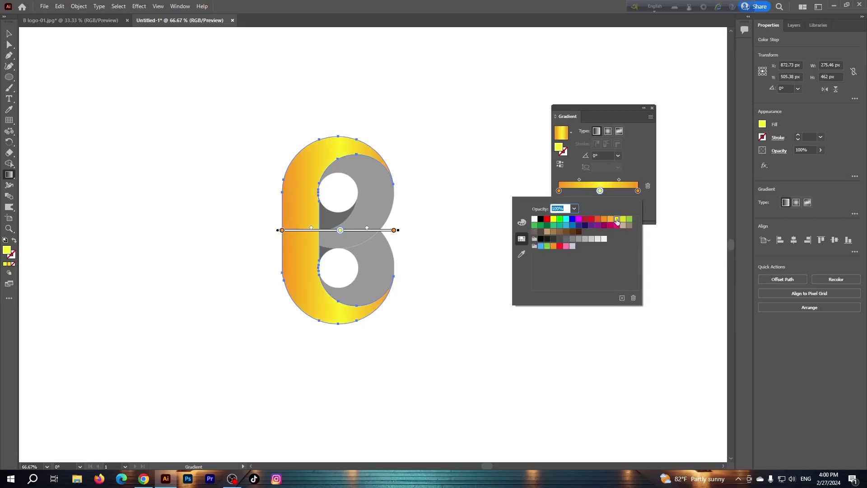
left_click(622, 220)
left_click(611, 219)
left_click(618, 219)
left_click(534, 220)
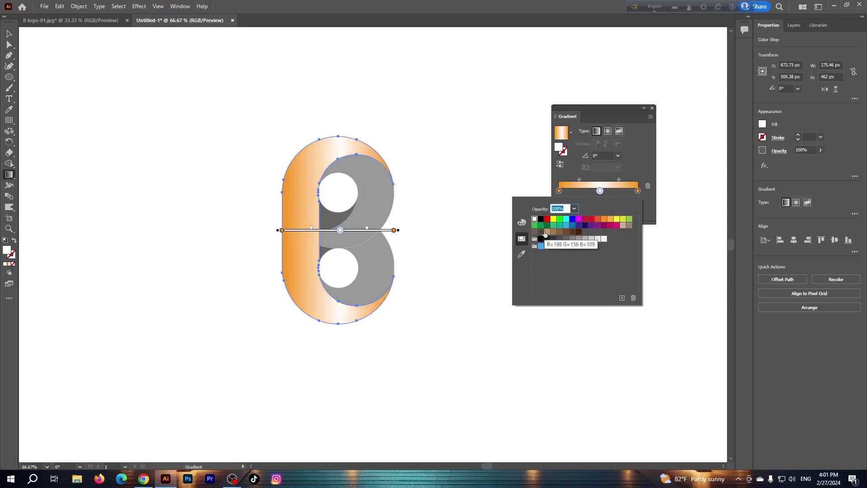
left_click(611, 219)
left_click(617, 219)
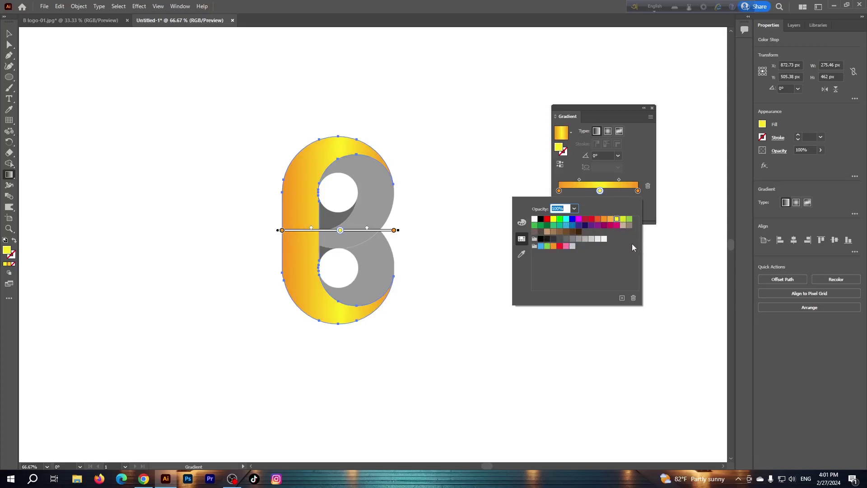
left_click(535, 219)
left_click(562, 349)
- Apply the same orange and white gradient to the B's two gray bowls and the dark inner shadows
left_click(9, 34)
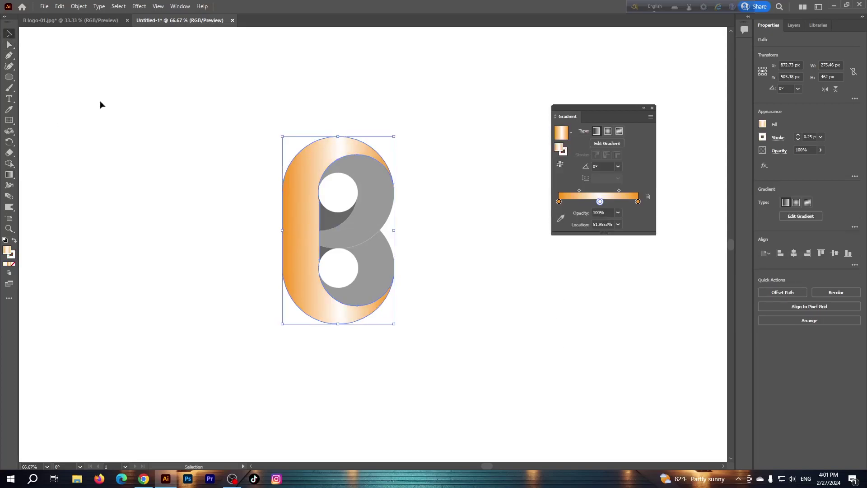
left_click(375, 223)
left_click(598, 185)
left_click(431, 297)
left_click(377, 270)
left_click(601, 185)
left_click(380, 242)
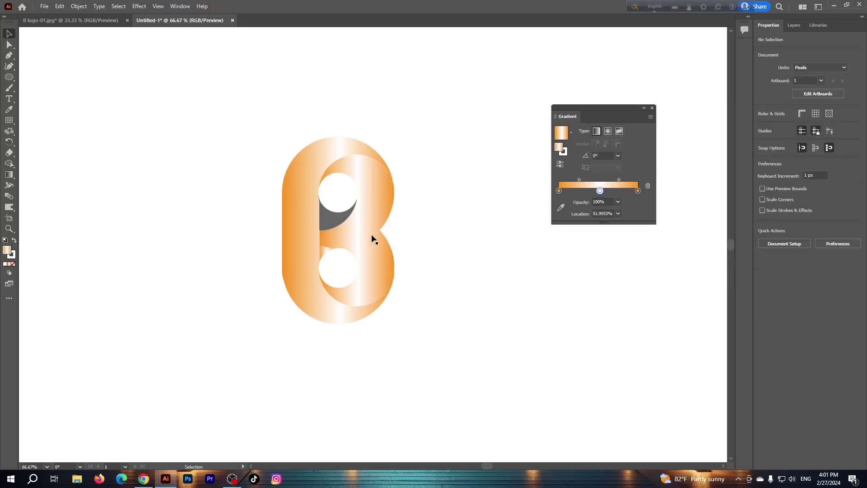
left_click(335, 216)
key(".")
left_click(462, 313)
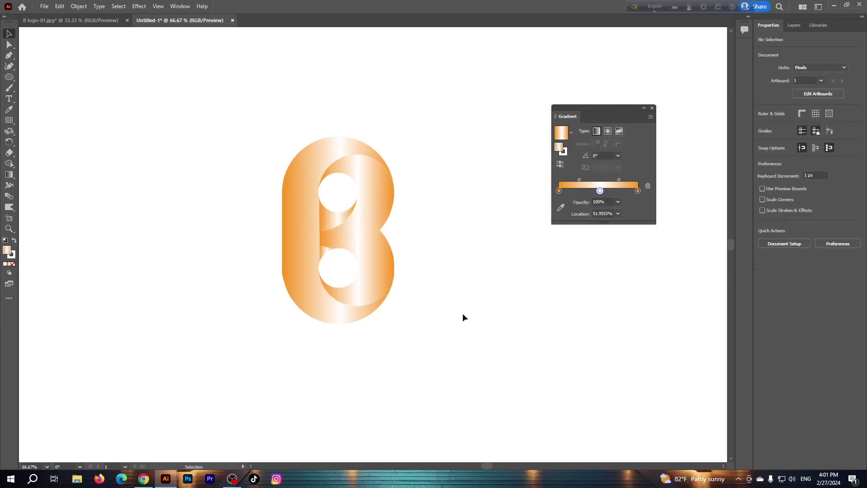
- Redirect the gradients of the B's outer shape and upper bowl so they run diagonally with the Gradient tool
left_click(391, 264)
key("g")
left_click_drag(270, 192, 350, 210)
key("v")
left_click(379, 206)
key("g")
mouse_move(393, 228)
left_mouse_down()
mouse_move(321, 185)
mouse_move(392, 227)
left_mouse_up()
key("v")
- Angle the gradients of the lower bowl and the upper inner shadow diagonally, the shadow's at about 152°
left_click(387, 276)
left_click(9, 175)
left_click_drag(350, 261, 401, 288)
key("v")
left_click(339, 222)
left_click(9, 175)
mouse_move(334, 204)
left_mouse_down()
mouse_move(344, 220)
mouse_move(307, 213)
mouse_move(361, 194)
mouse_move(488, 222)
mouse_move(293, 216)
mouse_move(352, 222)
mouse_move(309, 203)
mouse_move(325, 209)
mouse_move(314, 217)
left_mouse_up()
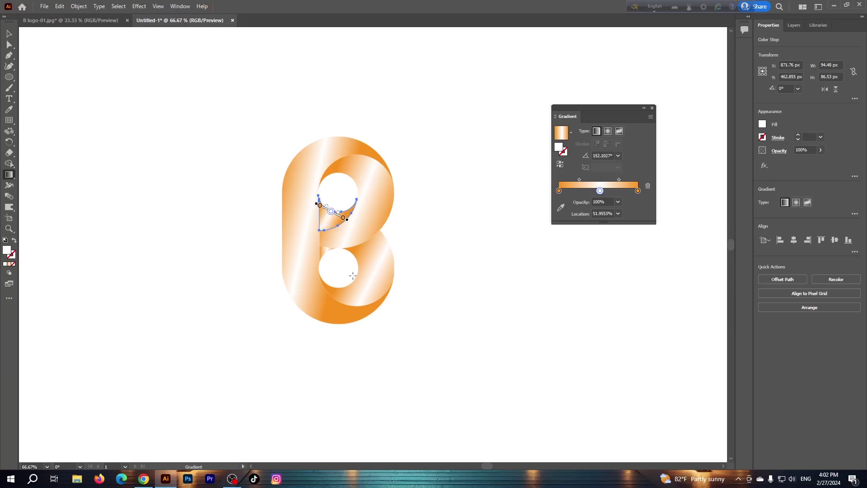
key("v")
left_click(326, 331)
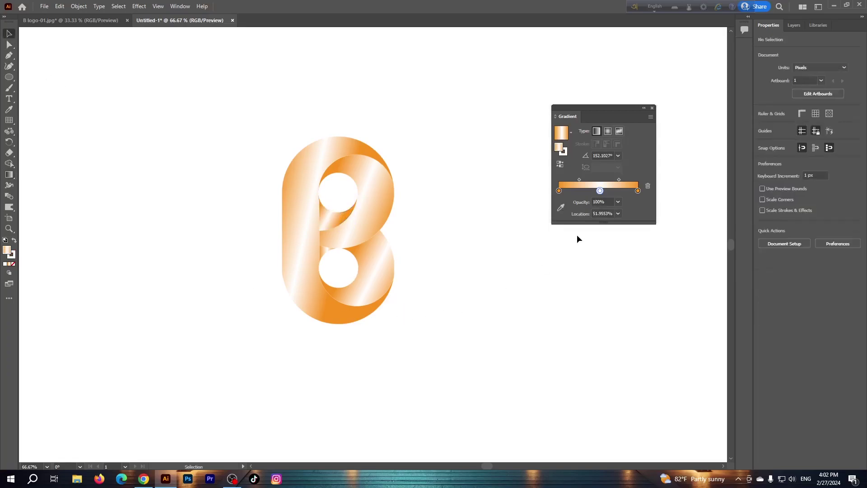
left_click(652, 108)
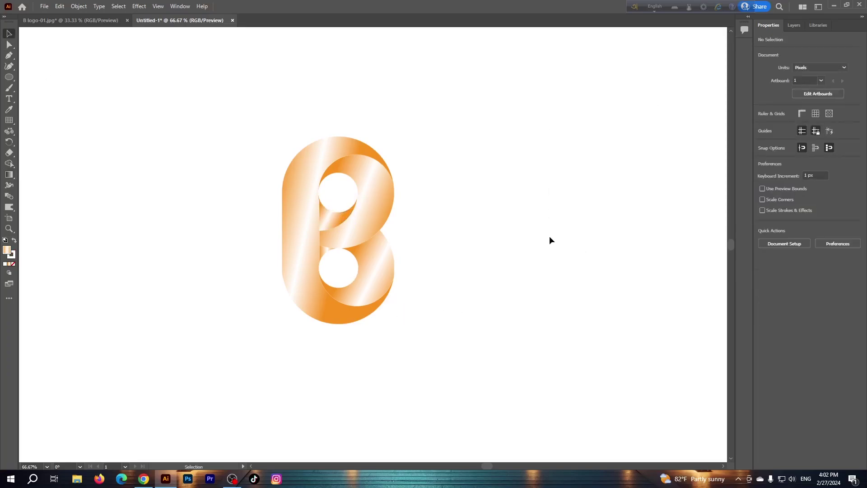
- Draw a background rectangle about 1908 by 1067 px over the artboard and fill it with dark gray
key("ctrl+minus")
key("ctrl+minus")
left_click_drag(9, 77, 45, 77)
mouse_move(180, 136)
left_mouse_down()
mouse_move(454, 312)
mouse_move(567, 353)
left_mouse_up()
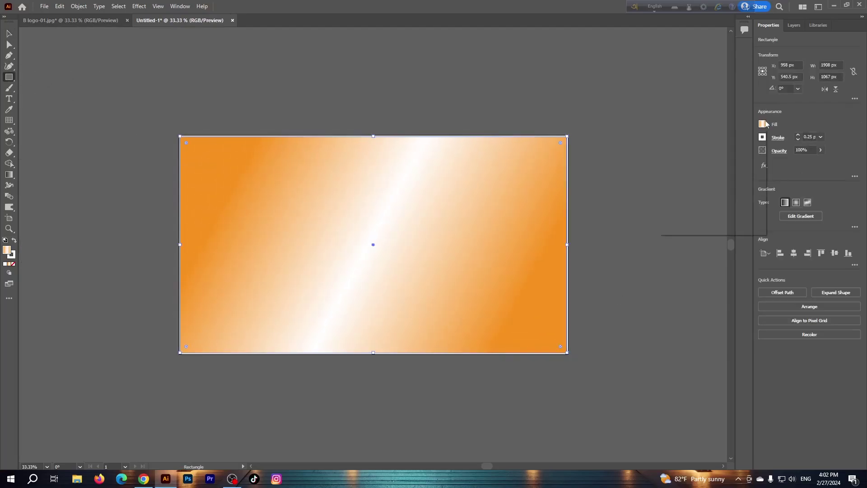
left_click(764, 125)
left_click(685, 184)
- Send the dark gray background rectangle behind the B logo and deselect everything
left_click(9, 31)
key("ctrl+shift+bracketleft")
left_click(252, 199)
left_click(455, 253)
key("v")
left_click(480, 364)
key("ctrl+plus")
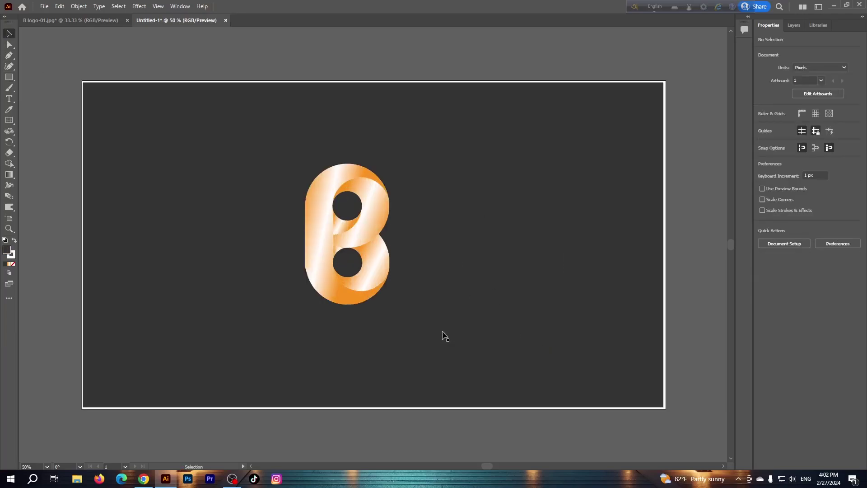